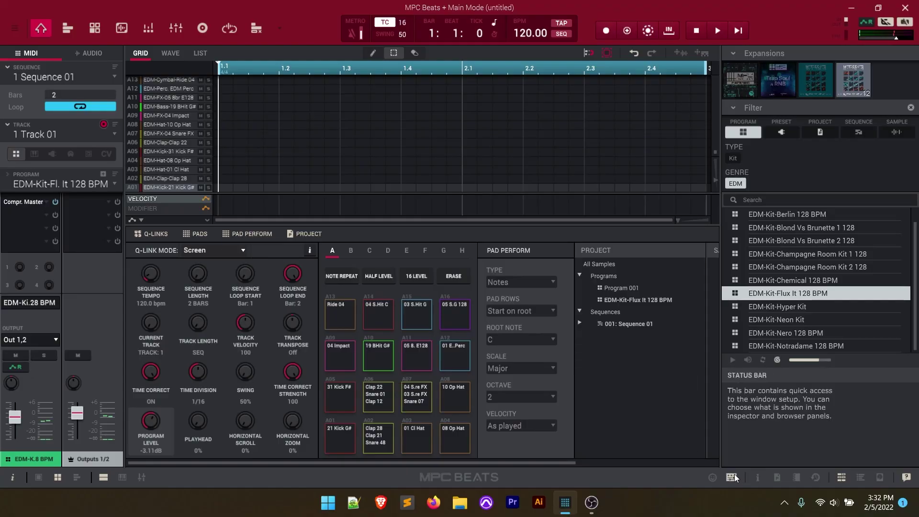
Step: Open the MIDI Learn panel to show the controller's pad mapping
{"action": "left_click", "coordinate": [733, 477]}
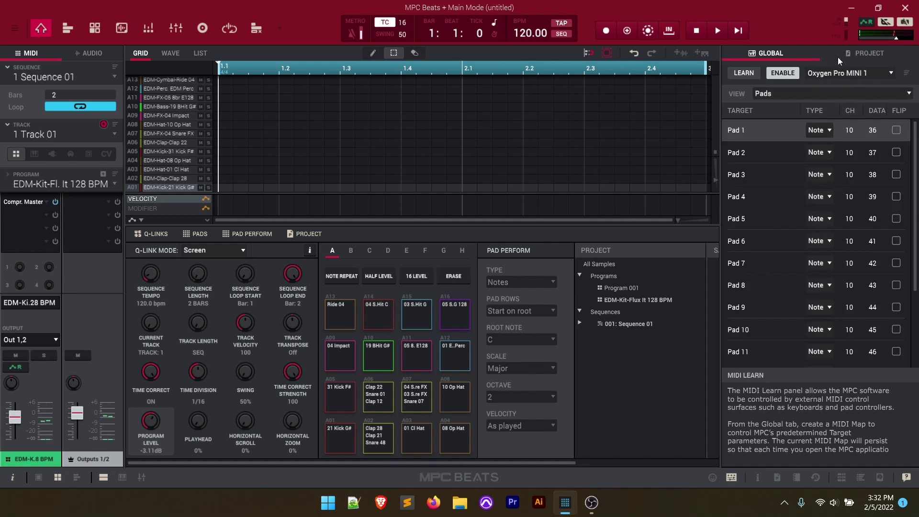
Step: Turn on MIDI Learn mode in the Global map for the Oxygen Pro MINI 1
{"action": "left_click", "coordinate": [744, 72]}
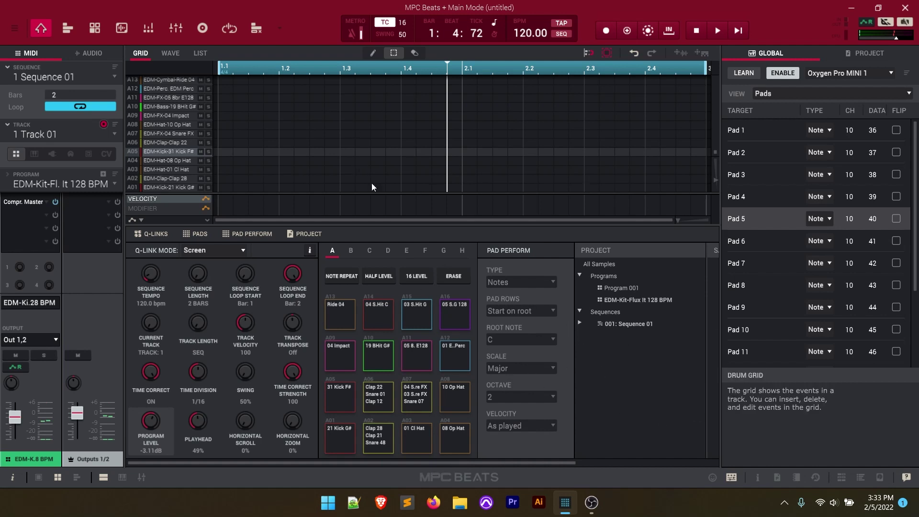
Step: Start a new empty project without saving the old one, and turn on the metronome
{"action": "left_click", "coordinate": [15, 28]}
{"action": "mouse_move", "coordinate": [27, 46]}
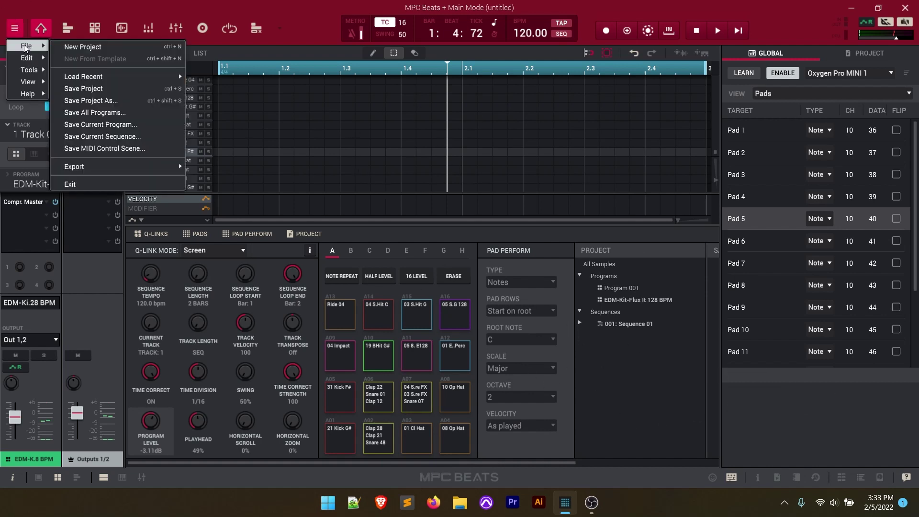
{"action": "left_click", "coordinate": [83, 48]}
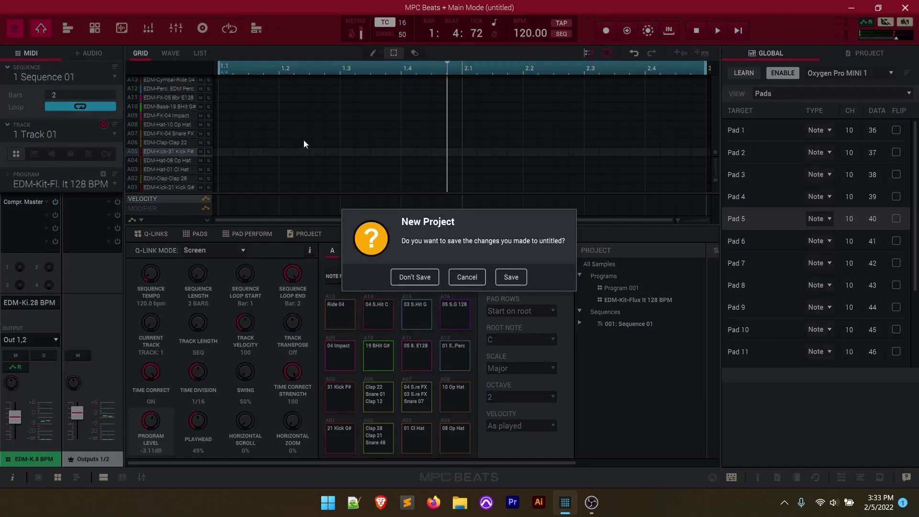
{"action": "left_click", "coordinate": [418, 276]}
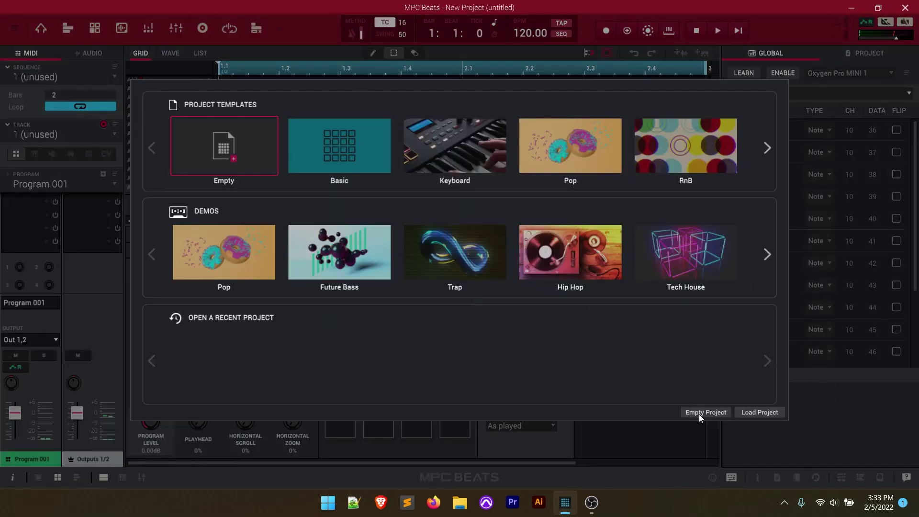
{"action": "left_click", "coordinate": [699, 415]}
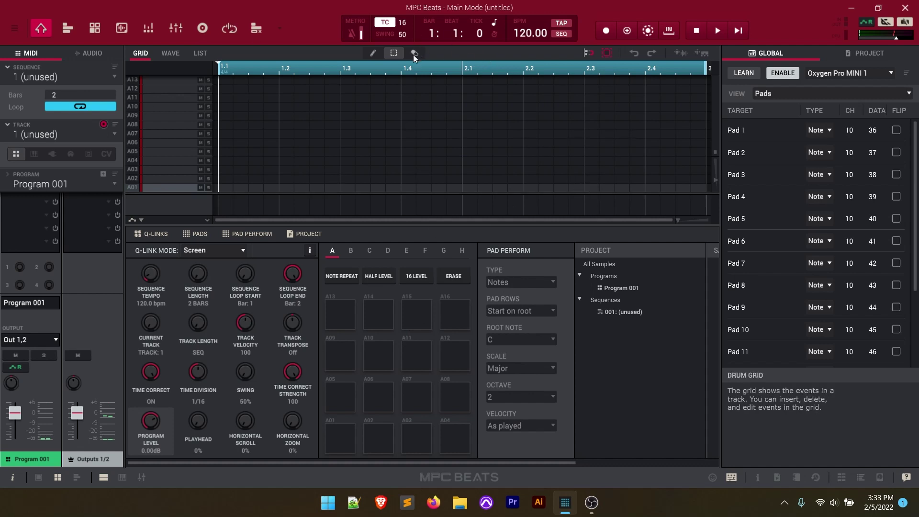
{"action": "left_click", "coordinate": [353, 34]}
Step: Set the tempo to 96 BPM and the sequence length to 4 bars
{"action": "double_click", "coordinate": [527, 33]}
{"action": "left_click", "coordinate": [527, 34]}
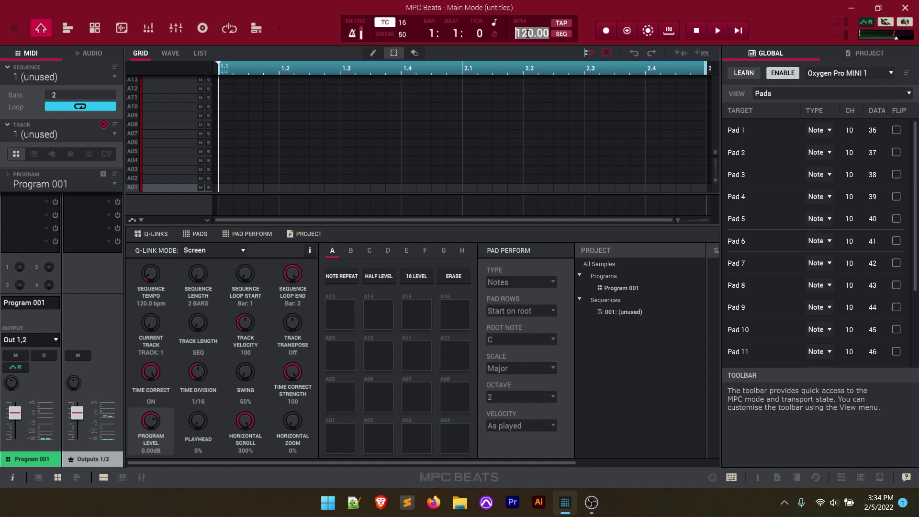
{"action": "type", "text": "96"}
{"action": "key", "text": "Return"}
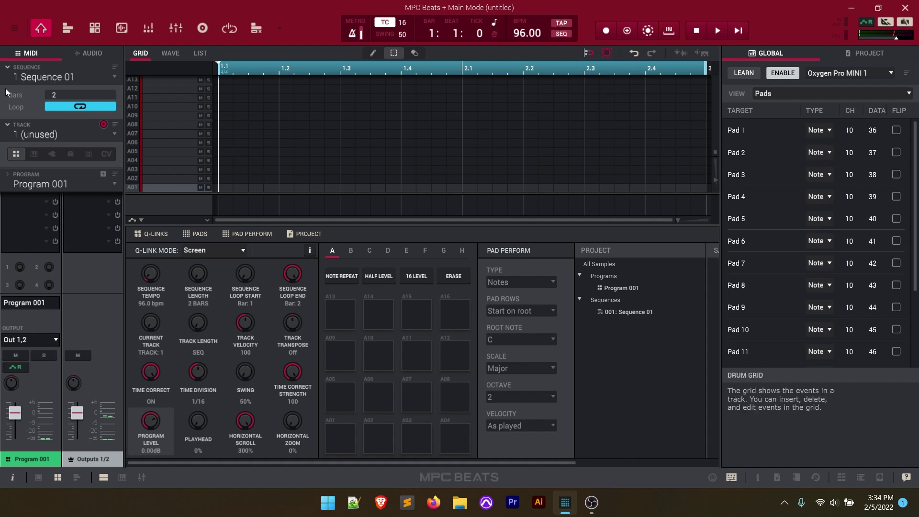
{"action": "double_click", "coordinate": [60, 96]}
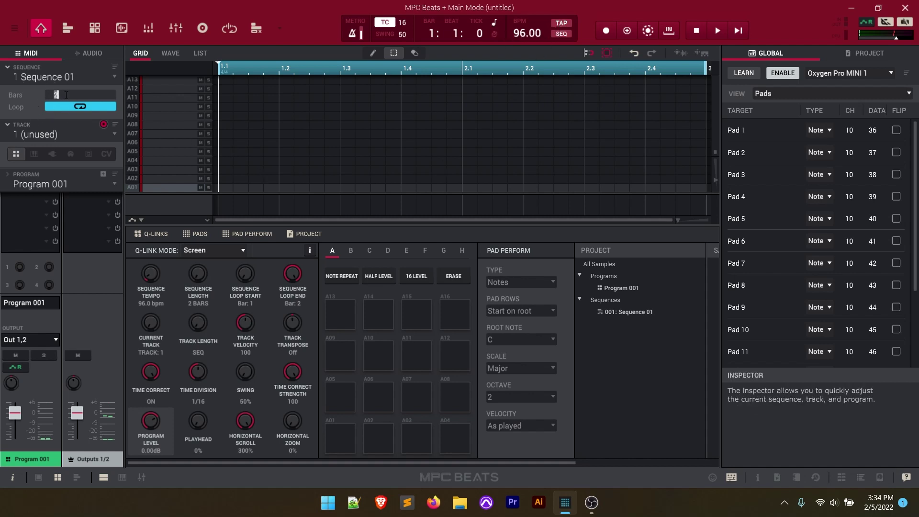
{"action": "key", "text": "Return"}
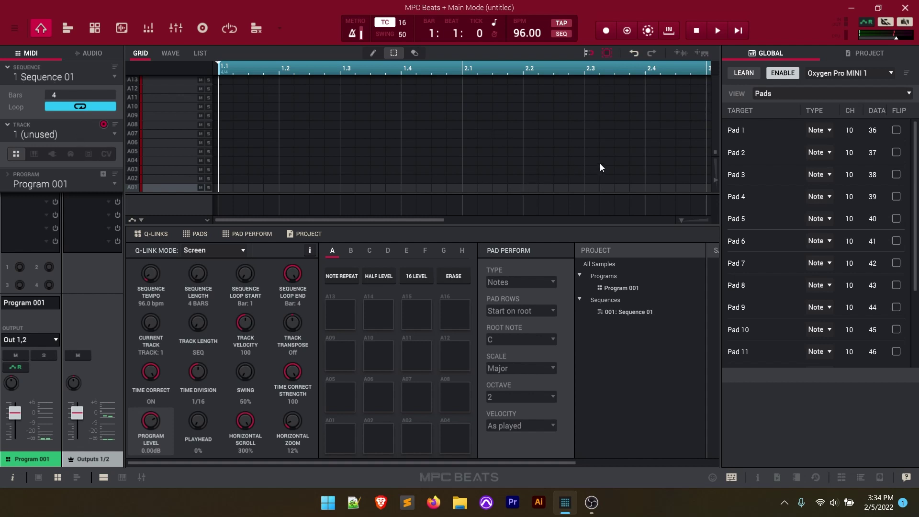
Step: Close the MIDI Learn panel and load EDM-Kit-Flux It 128 BPM from the Browser
{"action": "left_click", "coordinate": [731, 478]}
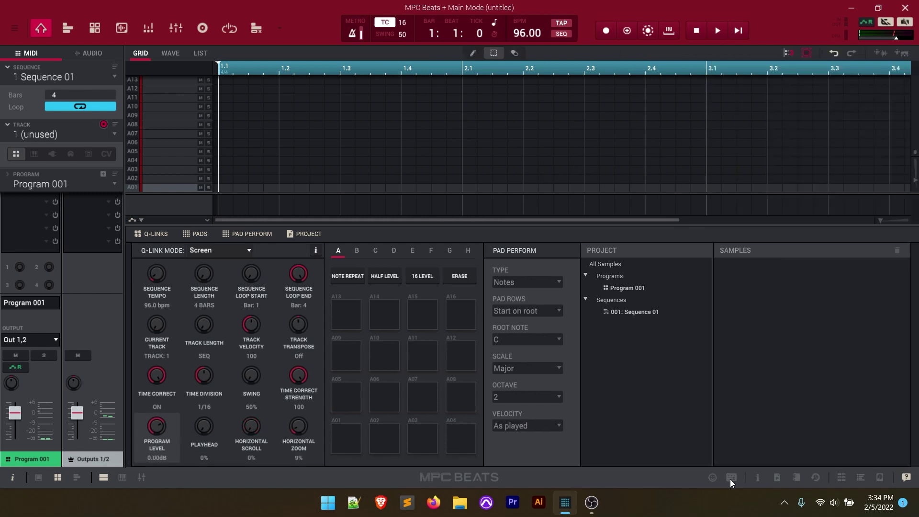
{"action": "left_click", "coordinate": [842, 478]}
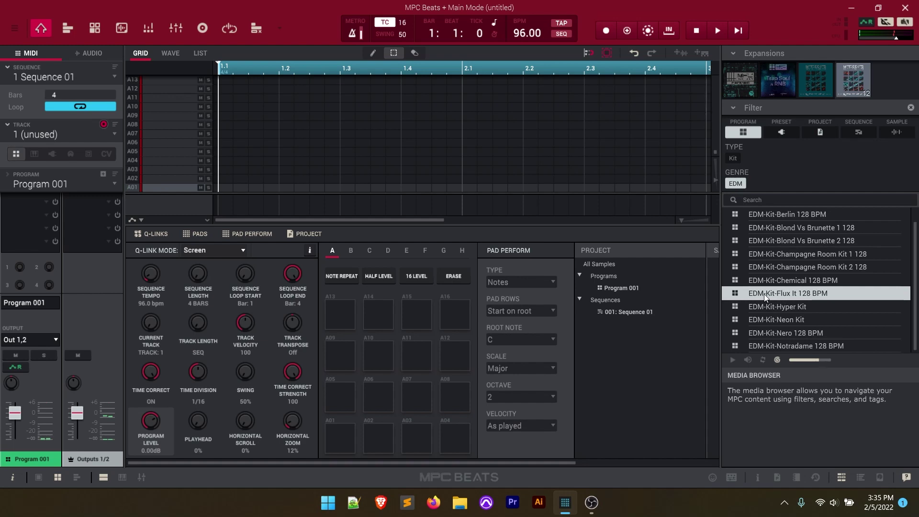
{"action": "double_click", "coordinate": [813, 294]}
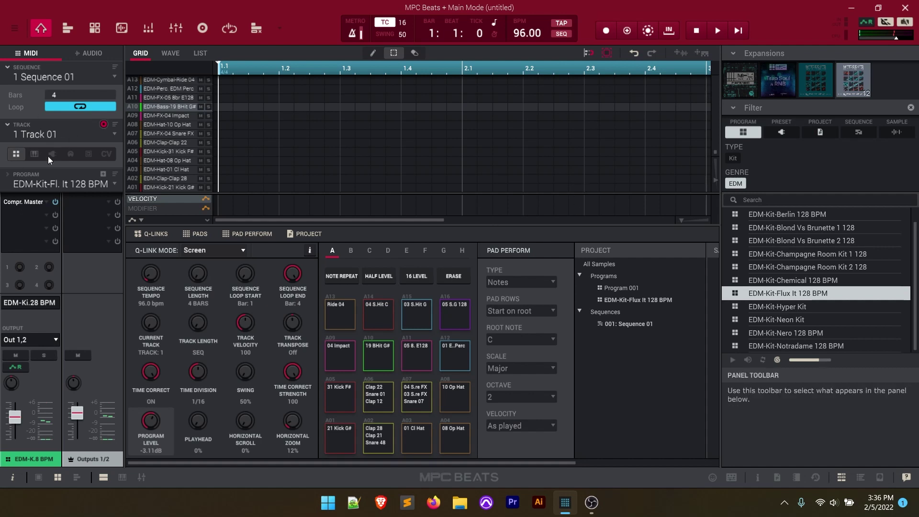
{"action": "left_click", "coordinate": [113, 136]}
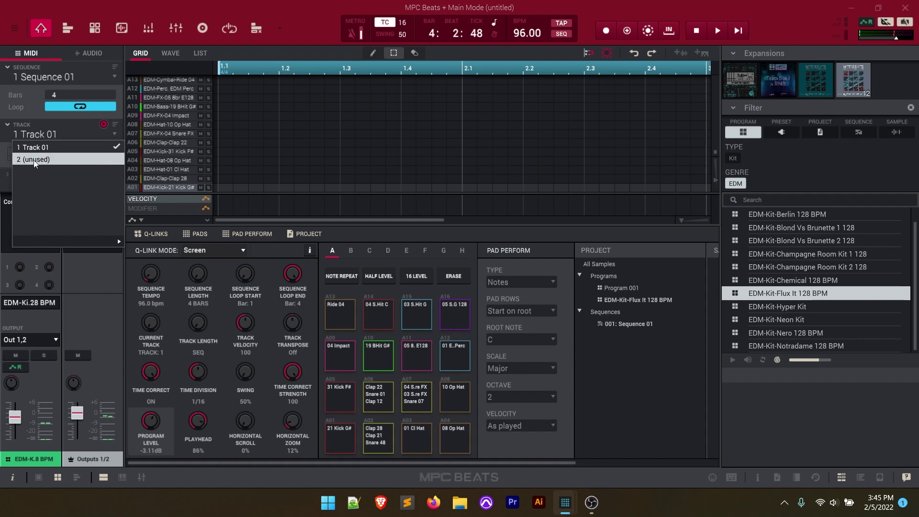
{"action": "left_click", "coordinate": [34, 160]}
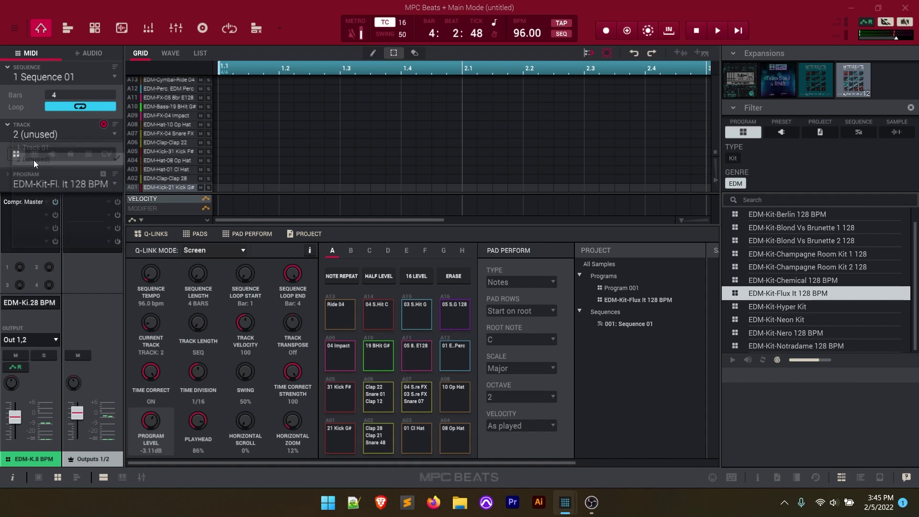
{"action": "left_click", "coordinate": [115, 137]}
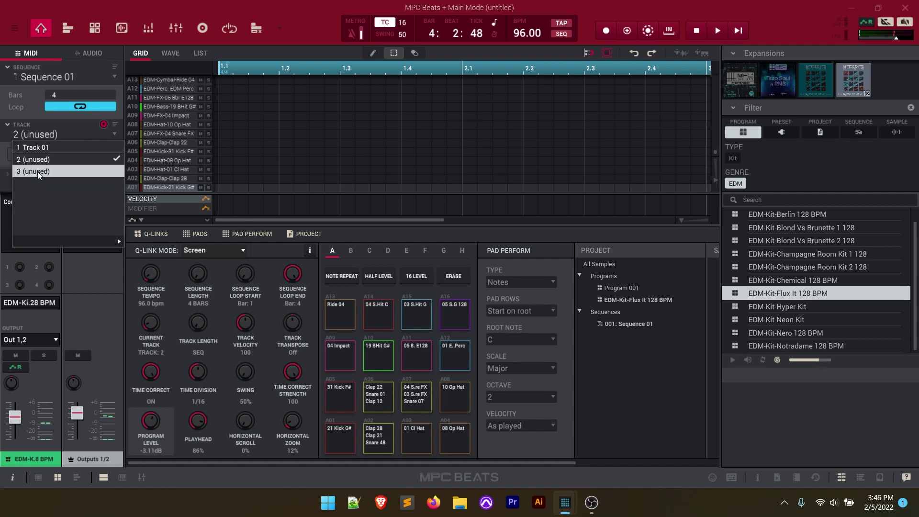
{"action": "left_click", "coordinate": [53, 150]}
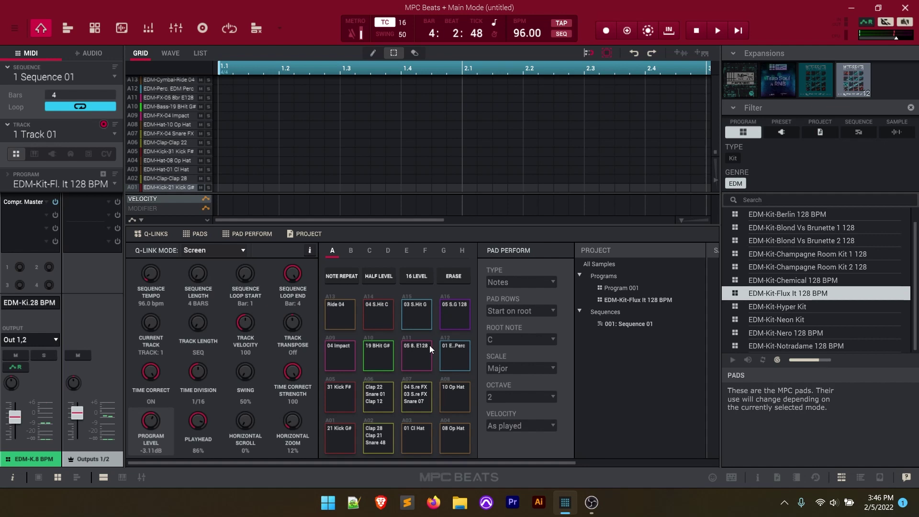
{"action": "key", "text": "x"}
Step: Audition the EDM kit's drum pads, including the open hat, from the computer keyboard
{"action": "key", "text": "z"}
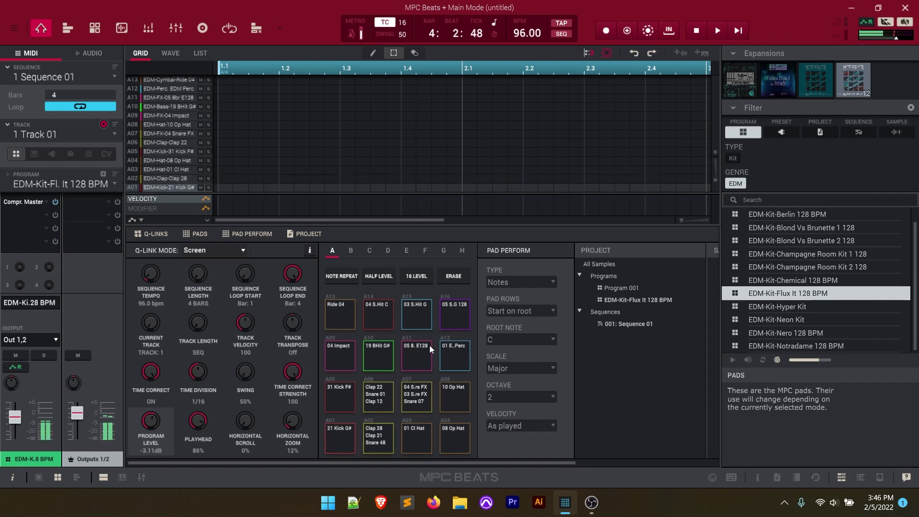
{"action": "key", "text": "x"}
{"action": "key", "text": "a"}
{"action": "key", "text": "d"}
{"action": "key", "text": "c"}
{"action": "key", "text": "v"}
{"action": "key", "text": "f"}
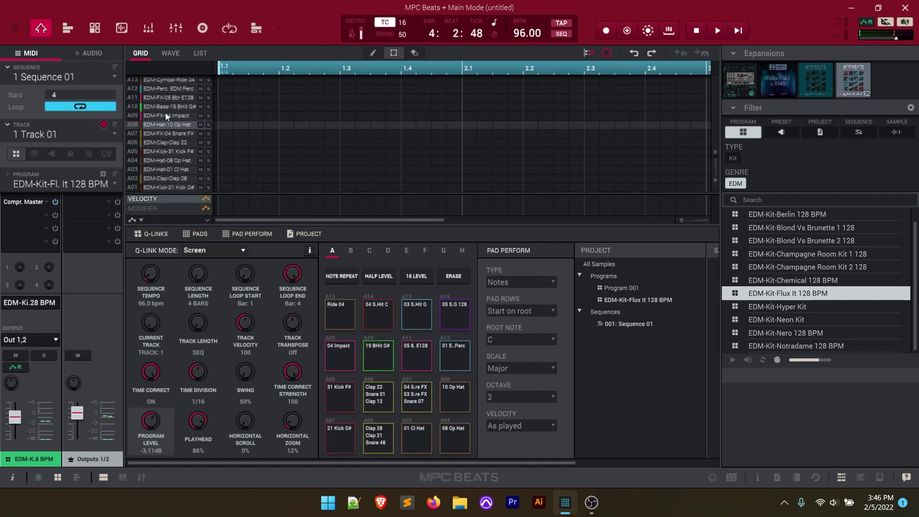
Step: Try the kick, clap and closed hat, then record a two-bar pattern on Track 01
{"action": "key", "text": "z"}
{"action": "key", "text": "x"}
{"action": "key", "text": "c"}
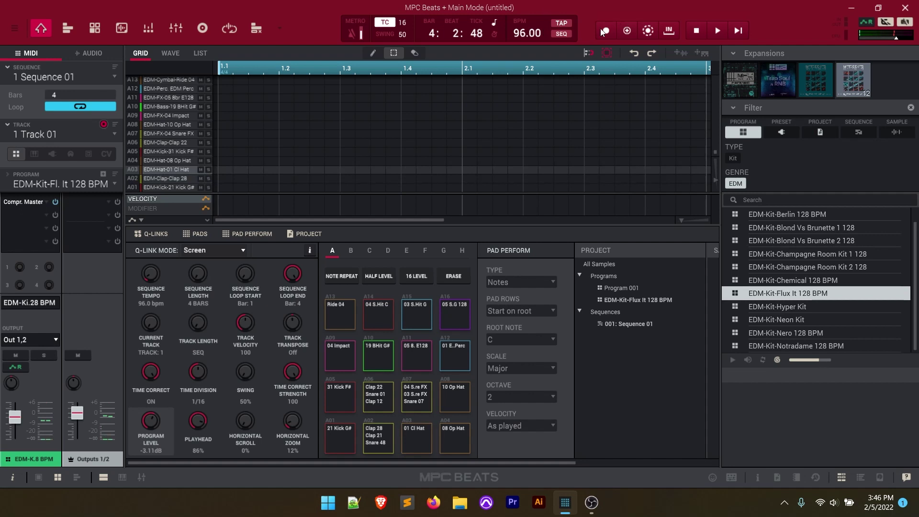
{"action": "left_click", "coordinate": [744, 28]}
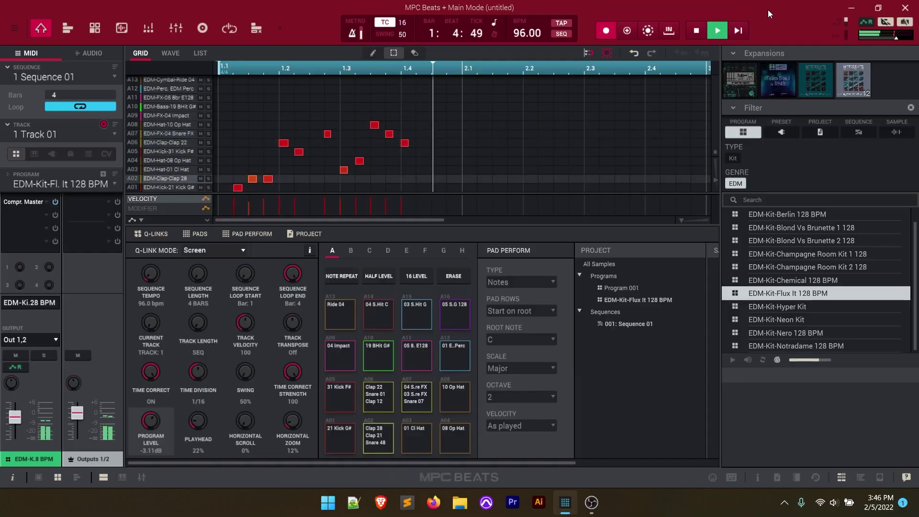
{"action": "left_click", "coordinate": [697, 32]}
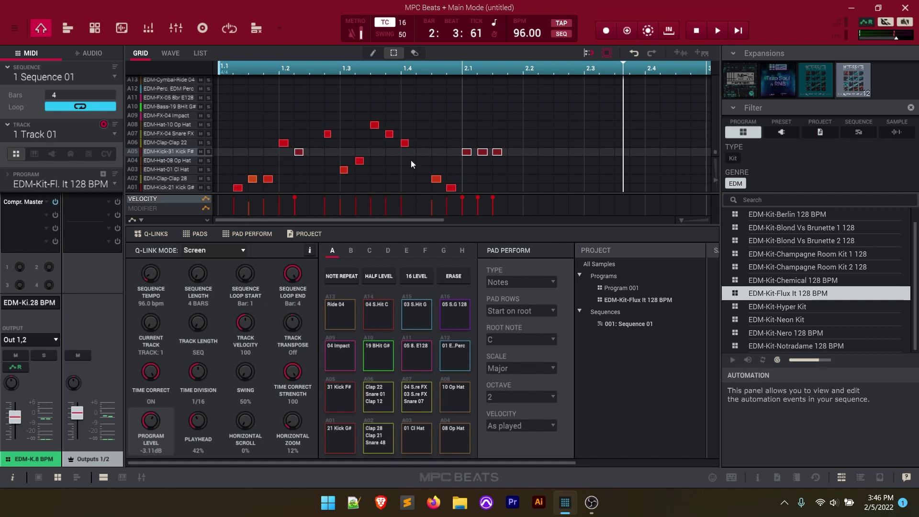
Step: Undo the recorded drum take and widen the grid to show all 4 bars
{"action": "key", "text": "ctrl+z"}
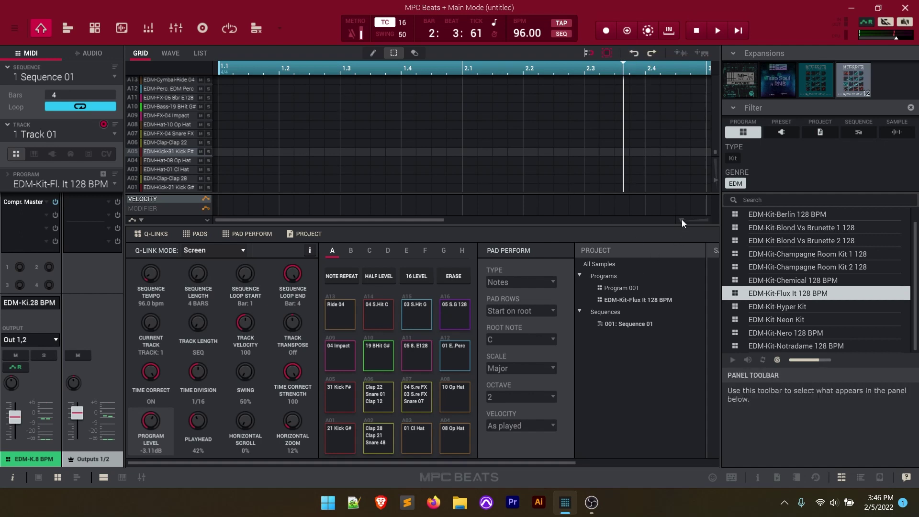
{"action": "left_click_drag", "start_coordinate": [682, 221], "coordinate": [674, 221]}
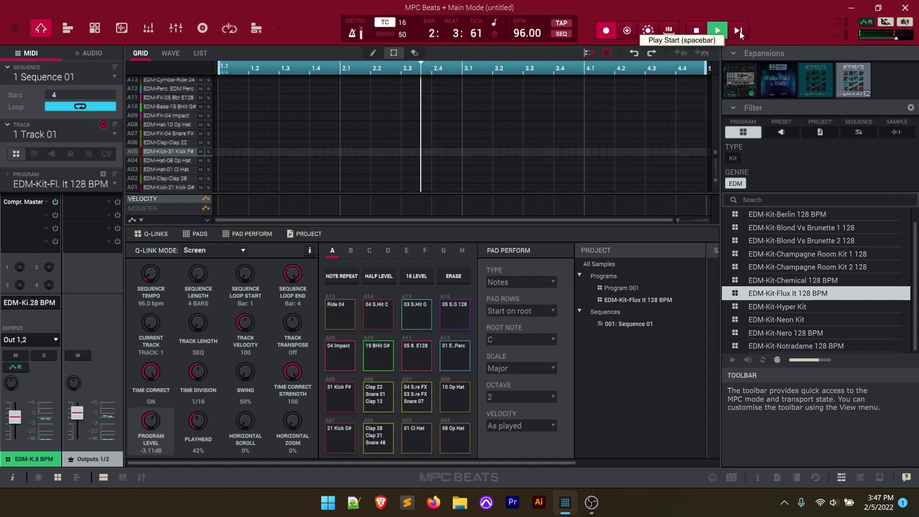
Step: Return to bar 1, then switch from Track 01 to unused Track 2, then Track 3
{"action": "left_click", "coordinate": [740, 30]}
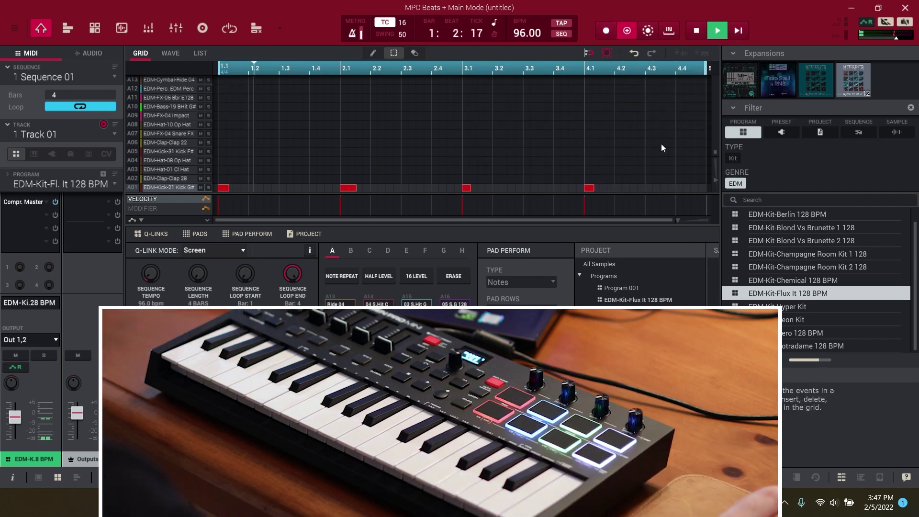
{"action": "left_click", "coordinate": [114, 134]}
{"action": "left_click", "coordinate": [48, 160]}
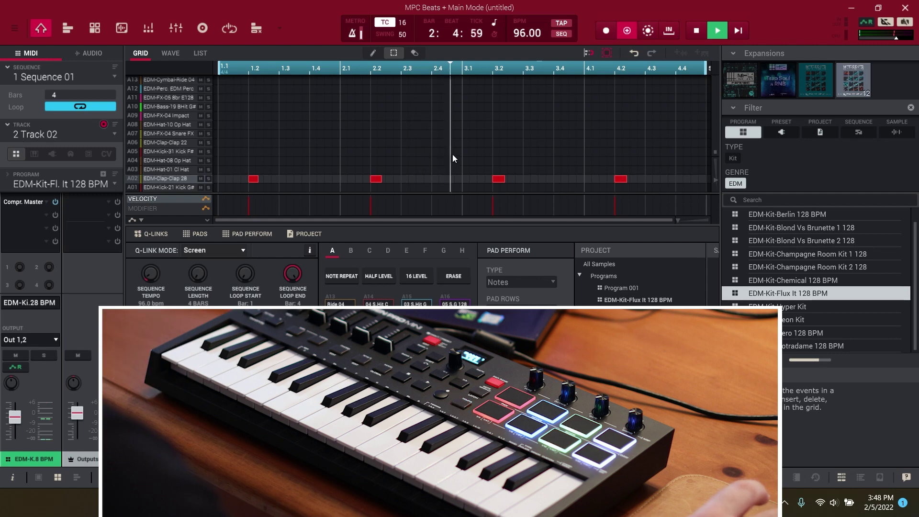
{"action": "left_click", "coordinate": [115, 132]}
{"action": "left_click", "coordinate": [40, 175]}
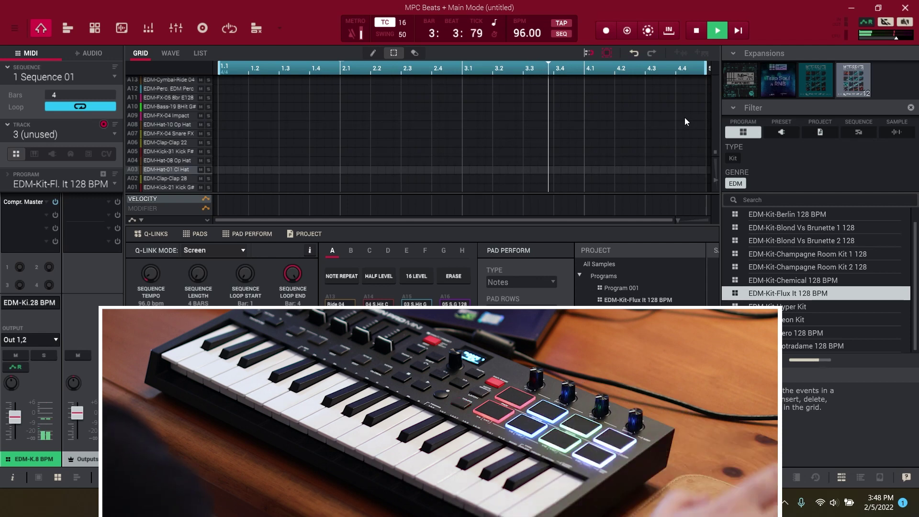
Step: Overdub closed and open hi-hats onto Track 03 while the loop plays
{"action": "left_click", "coordinate": [627, 30]}
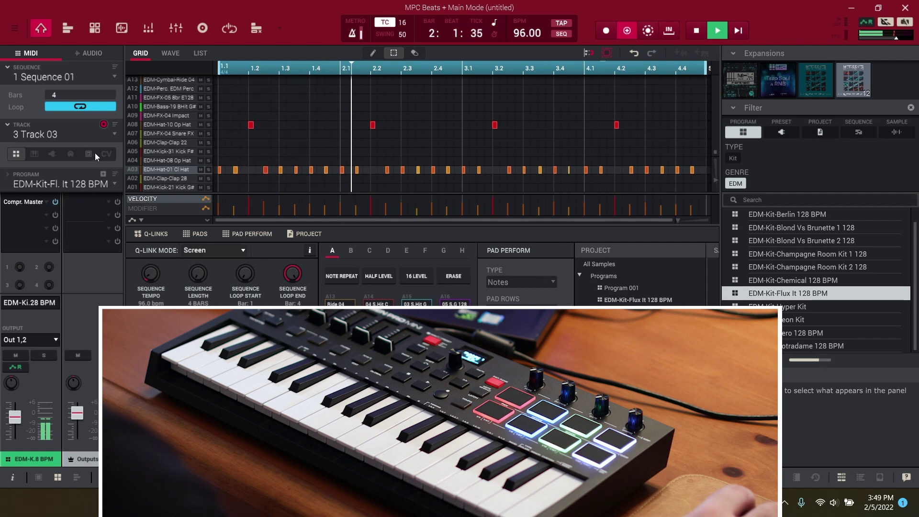
{"action": "left_click", "coordinate": [115, 135]}
Step: Switch to unused Track 4 and overdub a single hit at the start of the sequence
{"action": "left_click", "coordinate": [57, 182]}
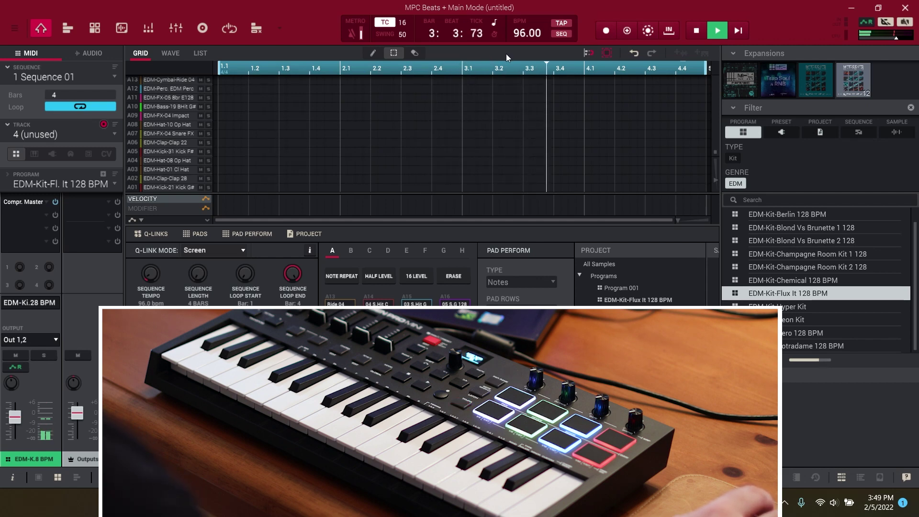
{"action": "left_click", "coordinate": [627, 30]}
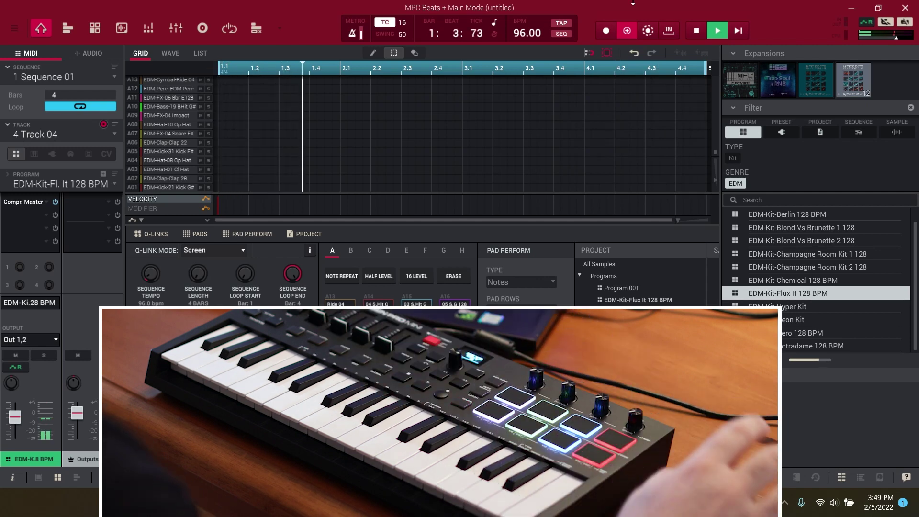
{"action": "left_click", "coordinate": [113, 134]}
Step: Overdub two 8Bit bass hits into Track 05, one in bar 1 and one in bar 3
{"action": "left_click", "coordinate": [42, 194]}
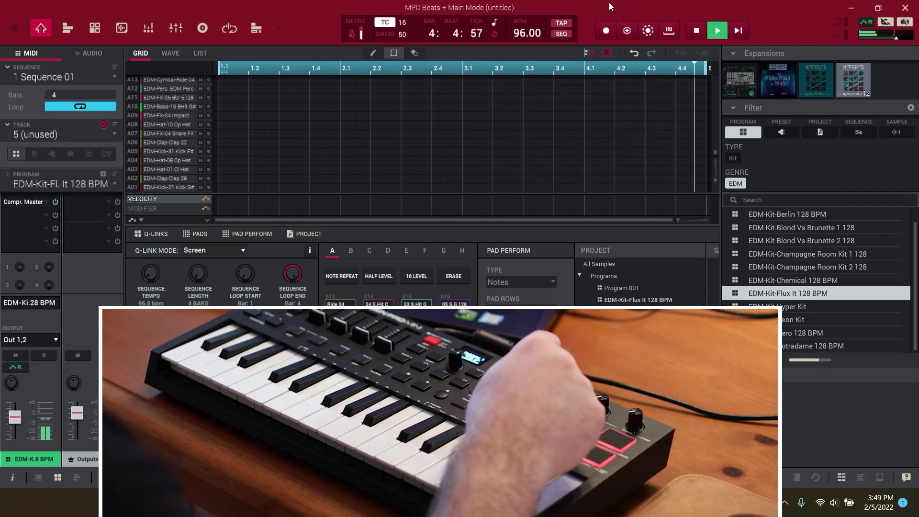
{"action": "left_click", "coordinate": [625, 24]}
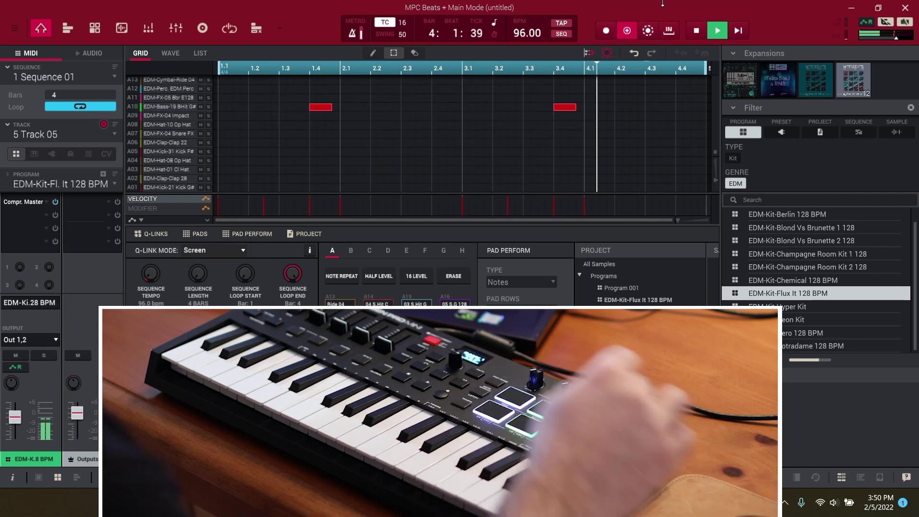
{"action": "left_click", "coordinate": [116, 134]}
Step: Make Track 06 a TubeSynth plugin track loaded with the Lead > Dyno Supersaw preset
{"action": "left_click", "coordinate": [46, 207]}
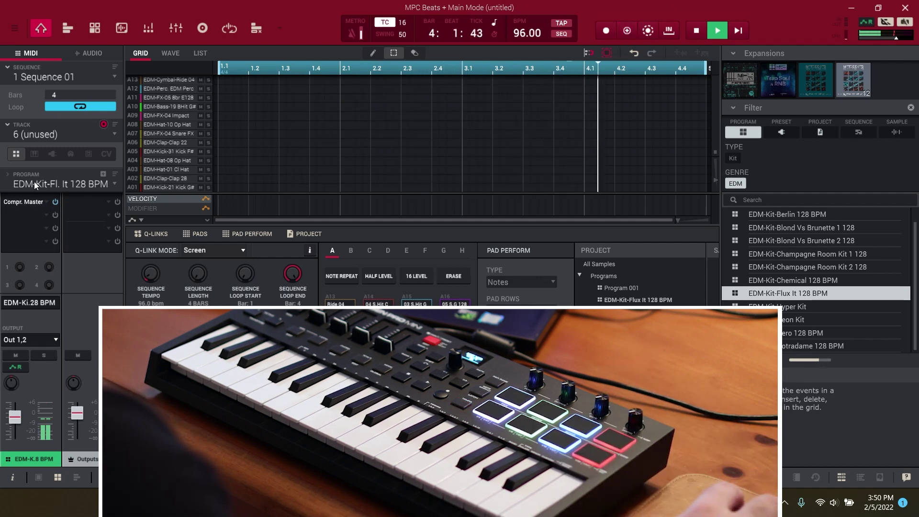
{"action": "left_click", "coordinate": [53, 154]}
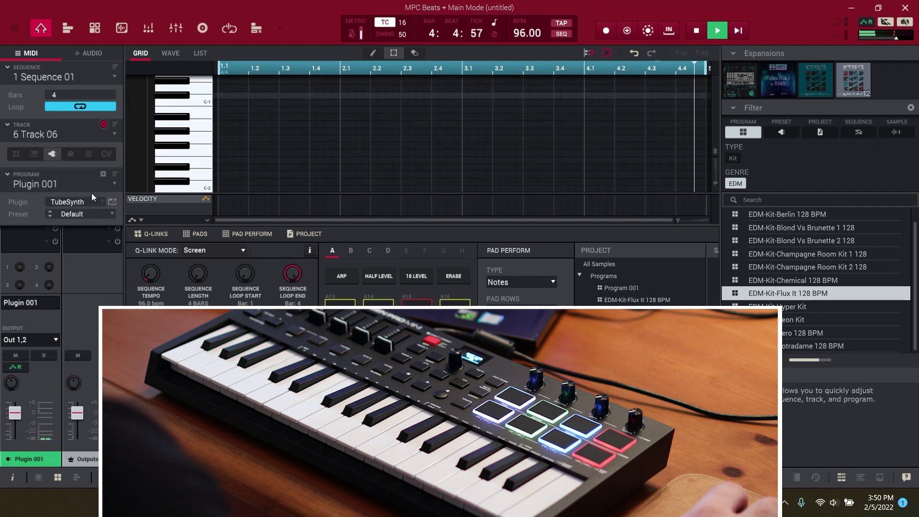
{"action": "left_click", "coordinate": [113, 202]}
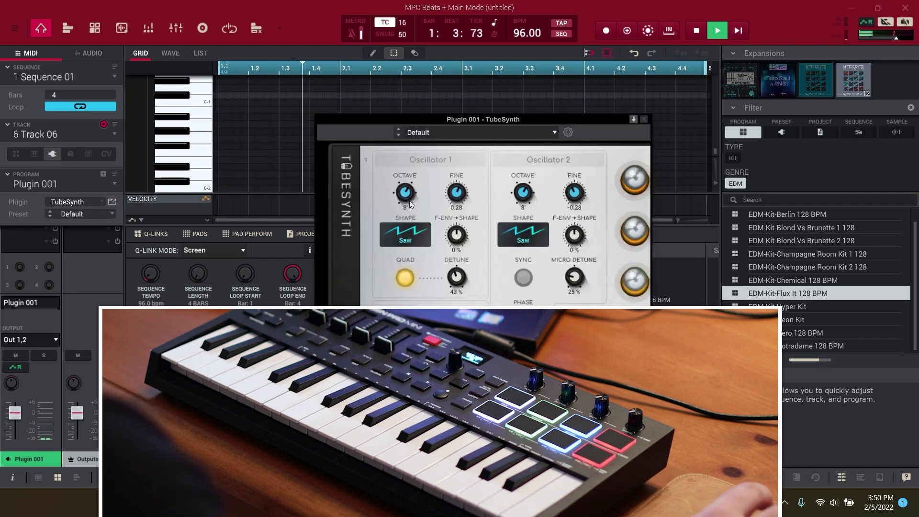
{"action": "left_click", "coordinate": [554, 134]}
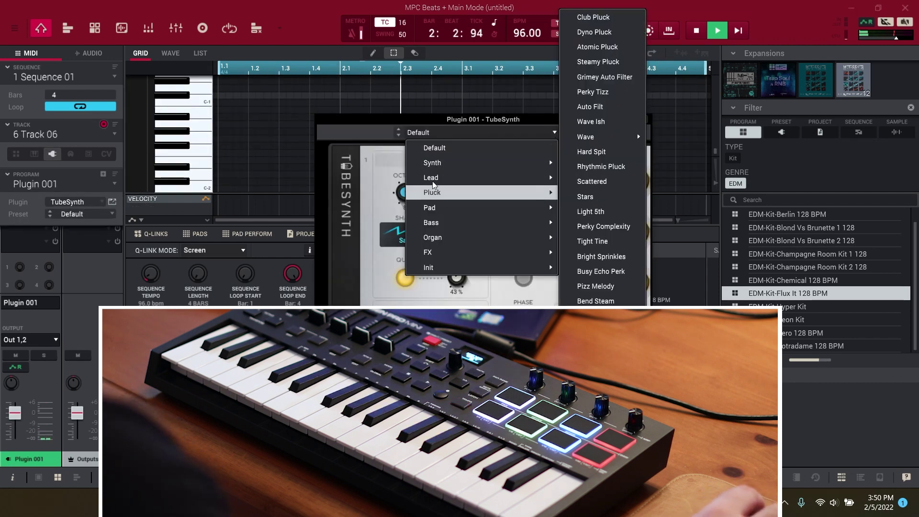
{"action": "mouse_move", "coordinate": [433, 179]}
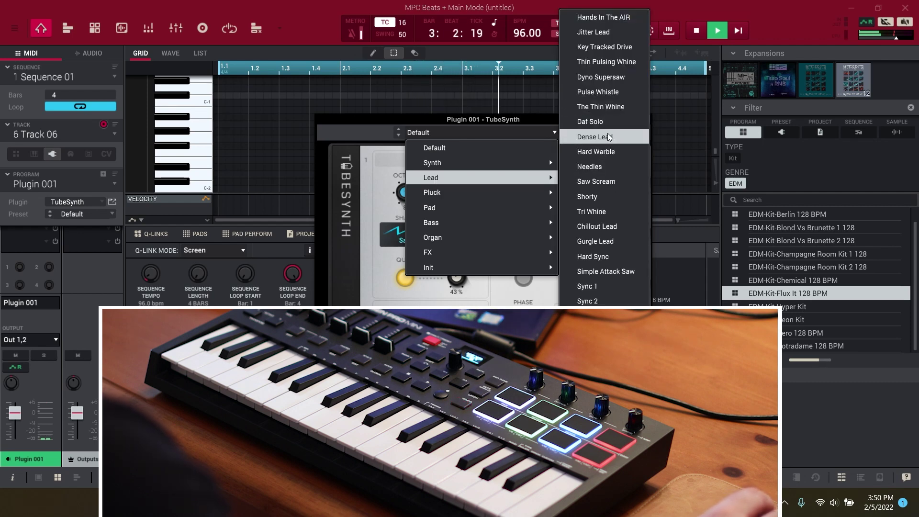
{"action": "left_click", "coordinate": [605, 78]}
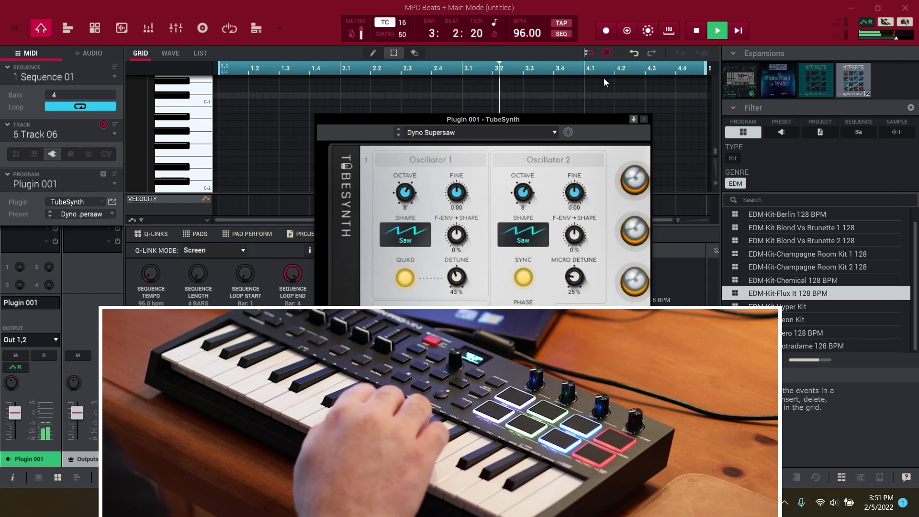
{"action": "left_click", "coordinate": [626, 31]}
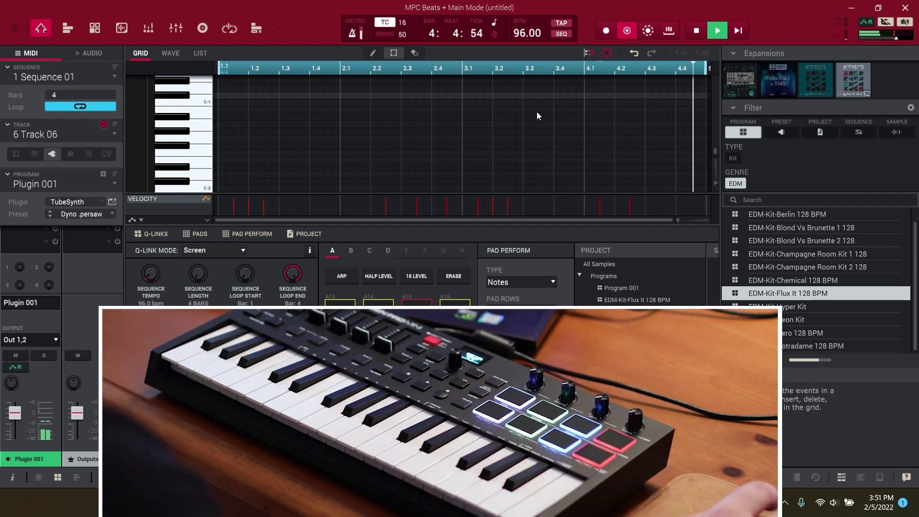
Step: Stop playback after the supersaw overdub pass on Track 06
{"action": "left_click", "coordinate": [700, 34]}
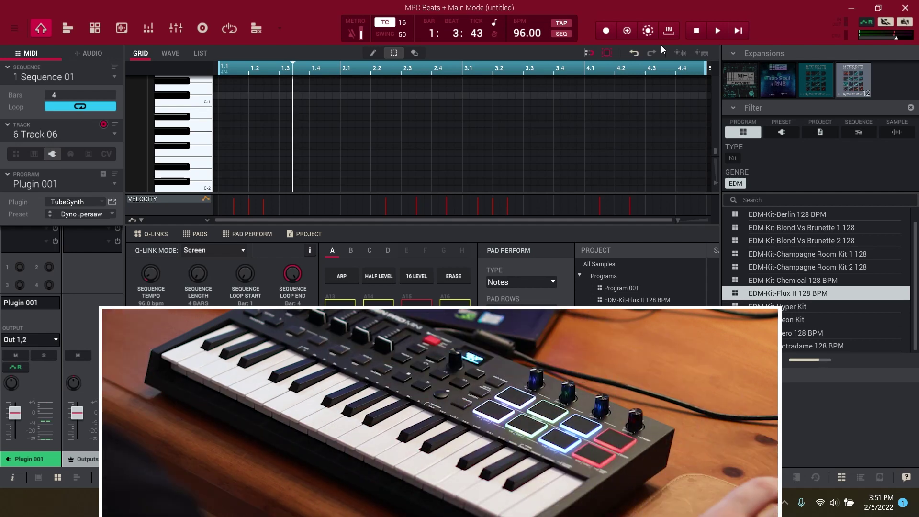
Step: Switch to Track Mute mode, then run the sequence and stop it around bar 3, beat 4
{"action": "left_click", "coordinate": [257, 28]}
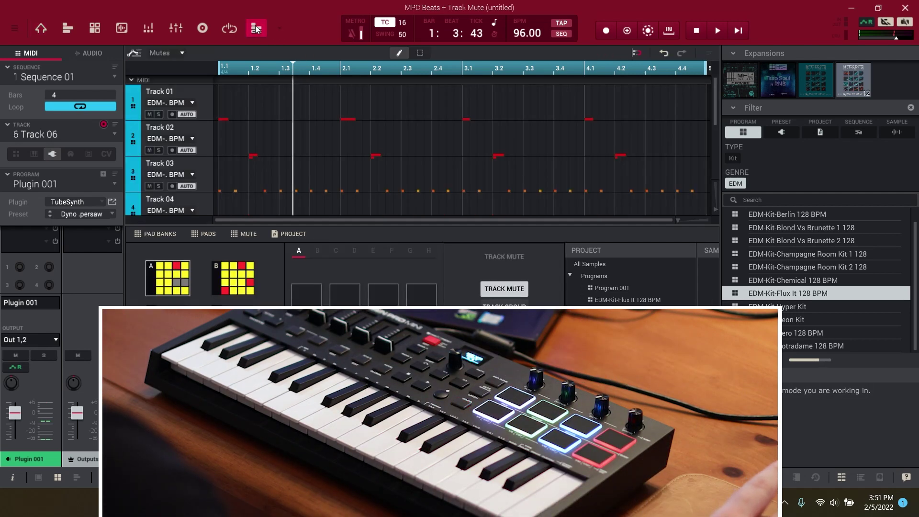
{"action": "scroll", "coordinate": [160, 136], "scroll_direction": "down", "scroll_amount": 2}
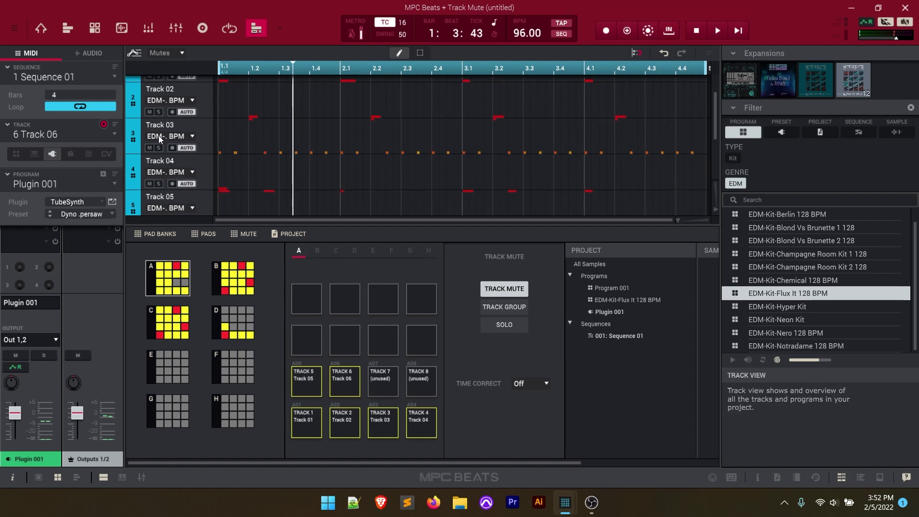
{"action": "scroll", "coordinate": [165, 165], "scroll_direction": "down", "scroll_amount": 3}
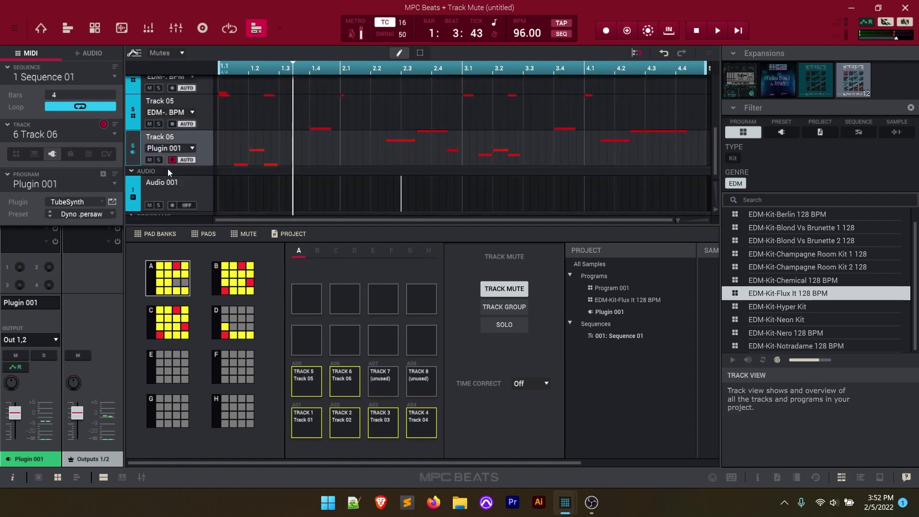
{"action": "scroll", "coordinate": [577, 141], "scroll_direction": "up", "scroll_amount": 5}
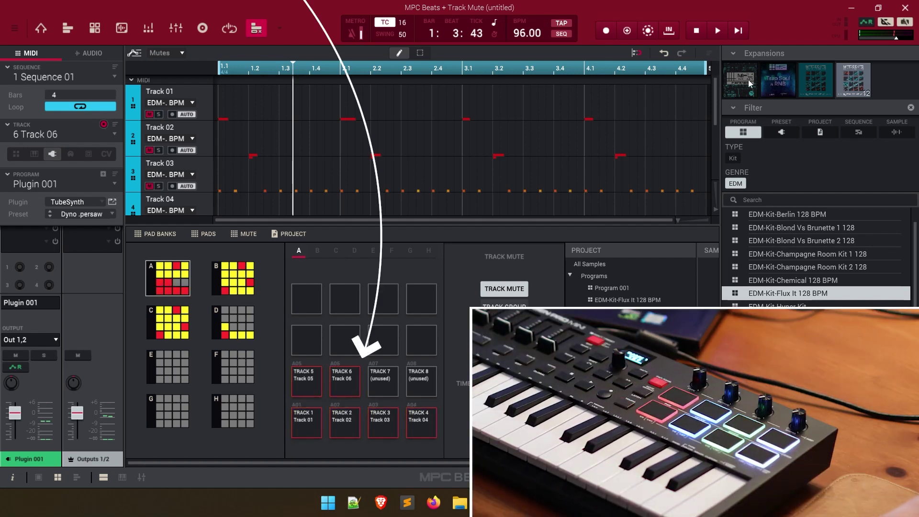
{"action": "left_click", "coordinate": [719, 31]}
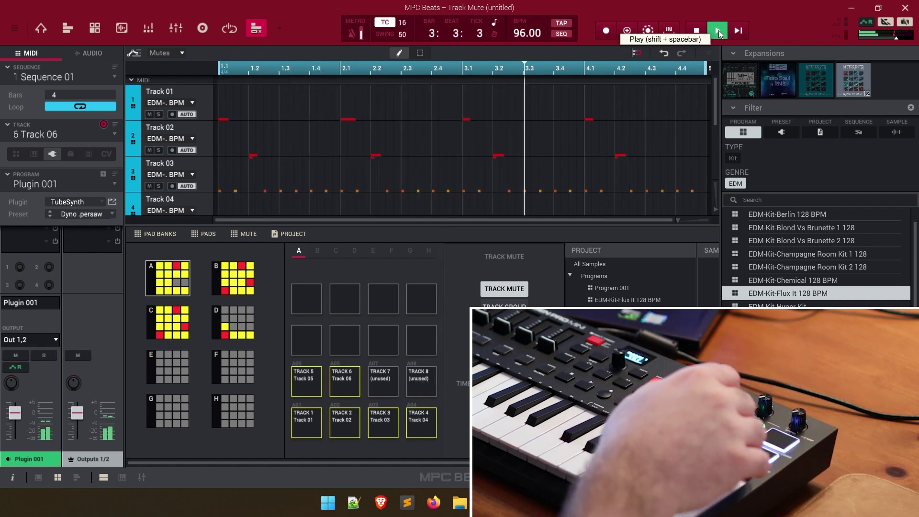
{"action": "key", "text": "space"}
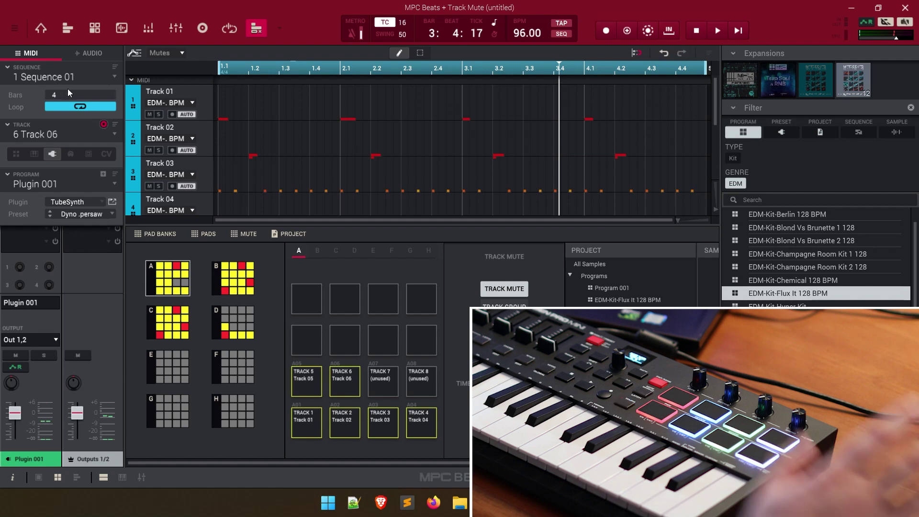
Step: Double Sequence 01 twice to 16 bars and rewind the playhead to bar 1, beat 1
{"action": "right_click", "coordinate": [37, 76]}
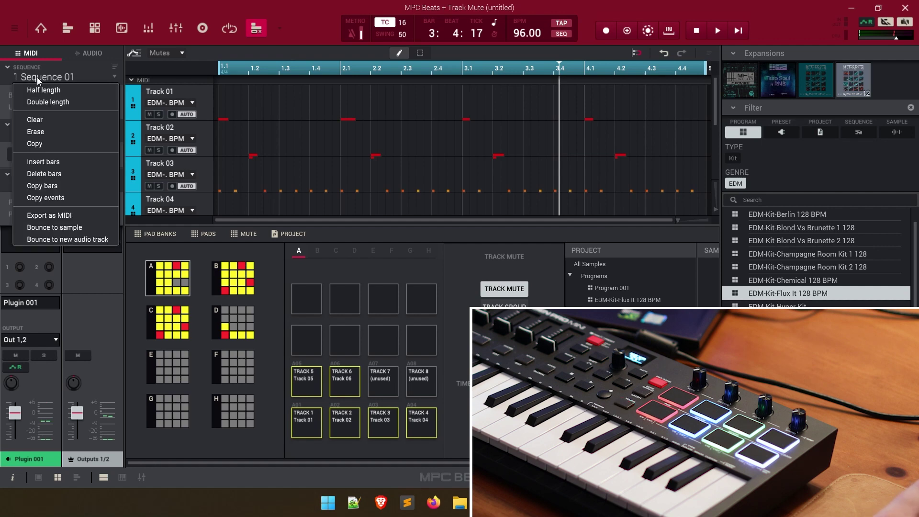
{"action": "left_click", "coordinate": [54, 102]}
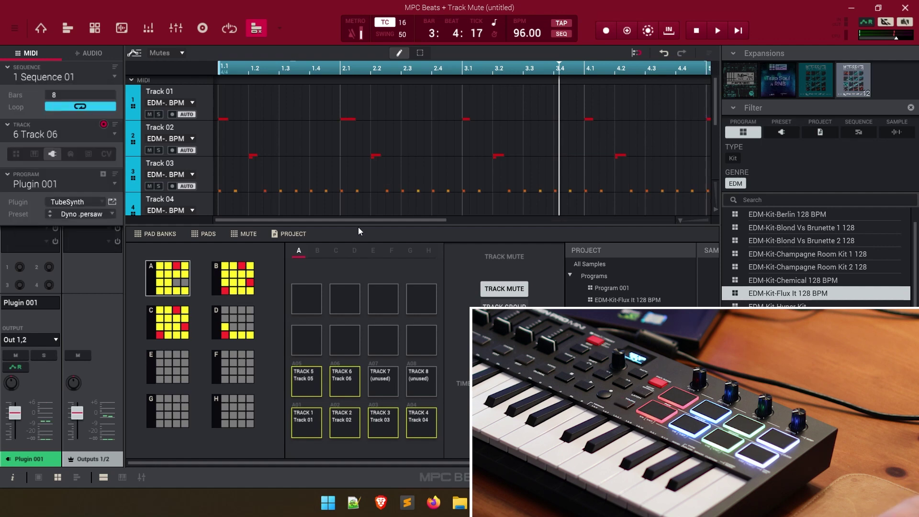
{"action": "left_click_drag", "start_coordinate": [338, 220], "coordinate": [302, 232]}
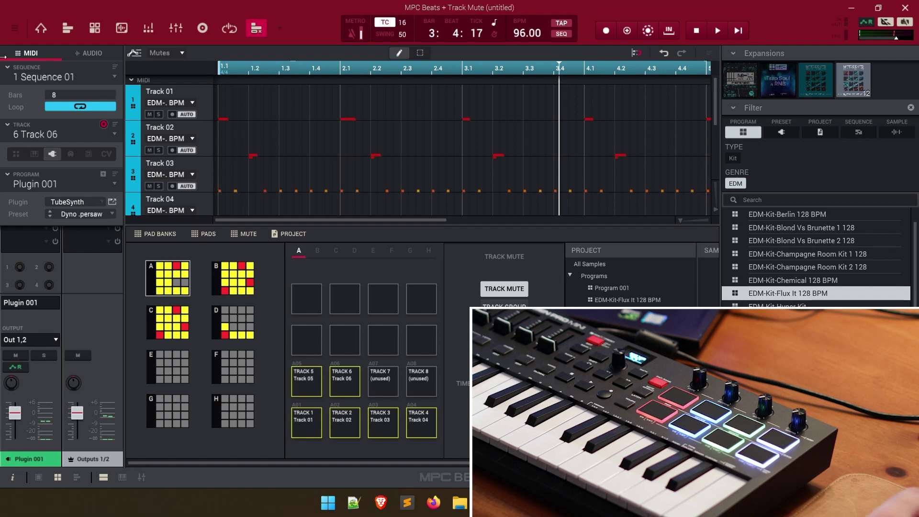
{"action": "left_click", "coordinate": [38, 81]}
{"action": "left_click", "coordinate": [55, 106]}
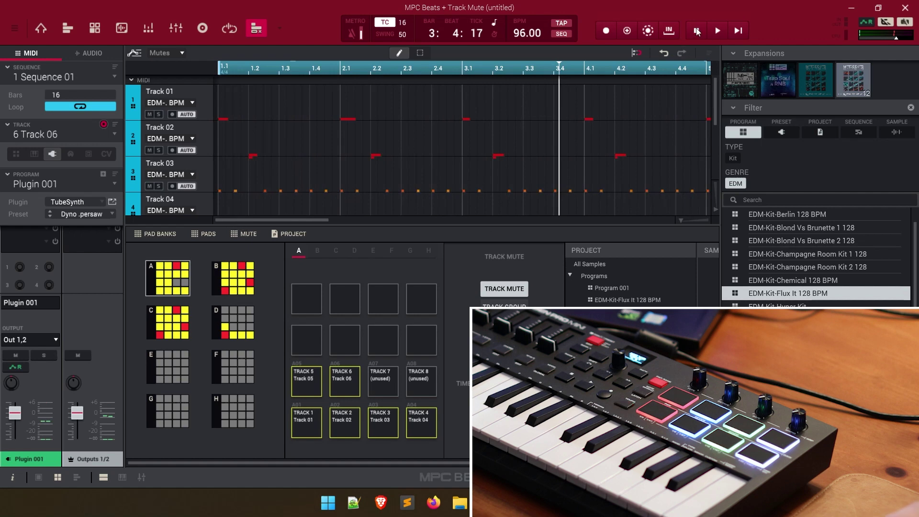
{"action": "left_click", "coordinate": [226, 70]}
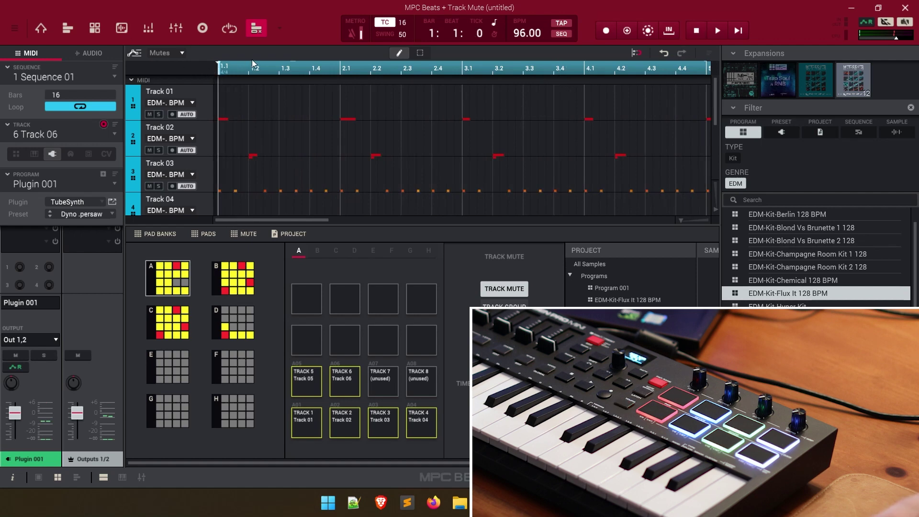
Step: Record live mutes on Tracks 02–04 over bars 1–2 while Track 01 plays, then stop
{"action": "left_click", "coordinate": [606, 31]}
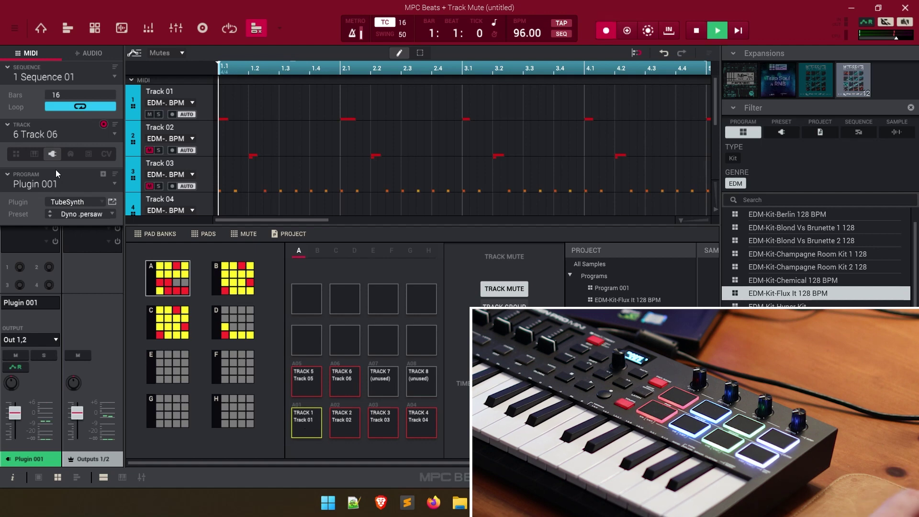
{"action": "double_click", "coordinate": [39, 134]}
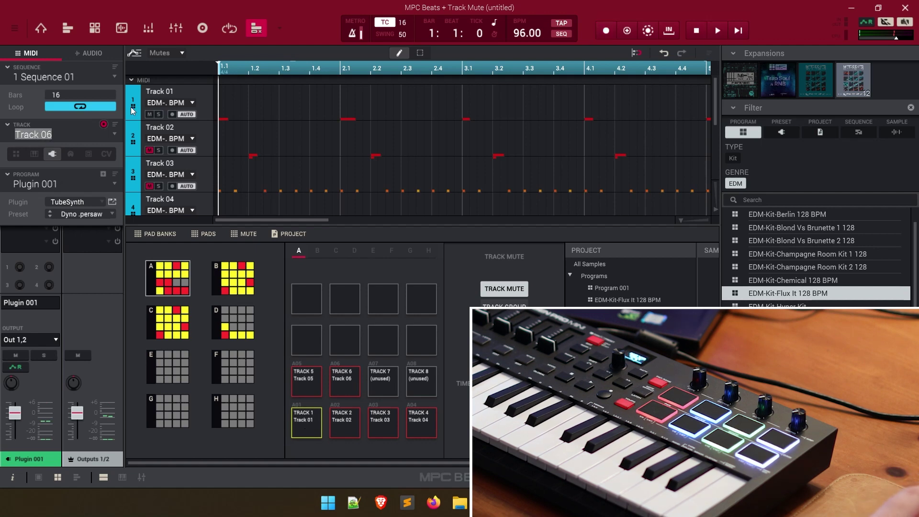
{"action": "key", "text": "Return"}
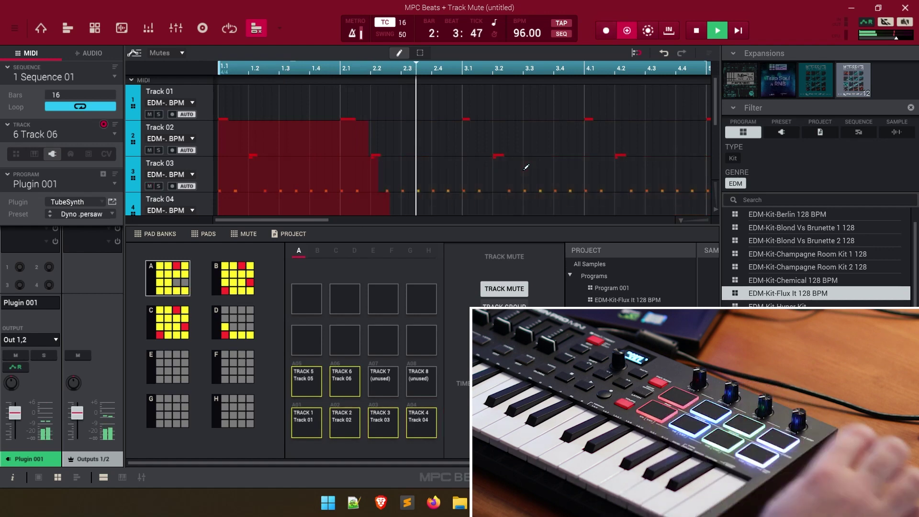
{"action": "left_click", "coordinate": [696, 31]}
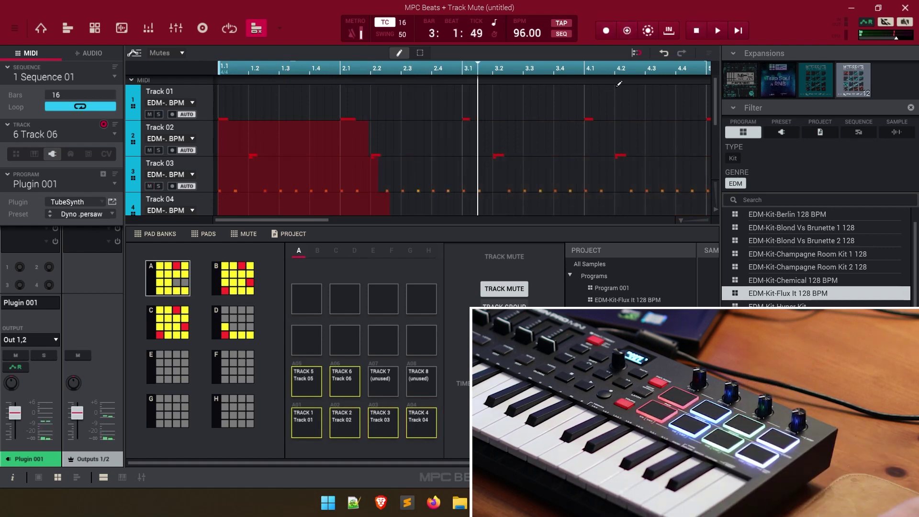
Step: Replay Sequence 01 from bar 1 to review the Tracks 02–04 mutes, stopping at bar 3, beat 3
{"action": "scroll", "coordinate": [301, 168], "scroll_direction": "down", "scroll_amount": 4}
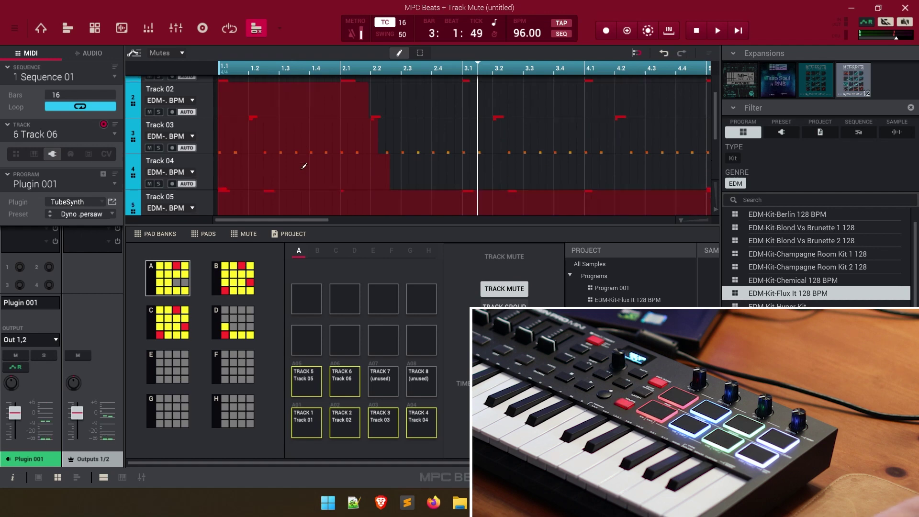
{"action": "scroll", "coordinate": [309, 173], "scroll_direction": "up", "scroll_amount": 4}
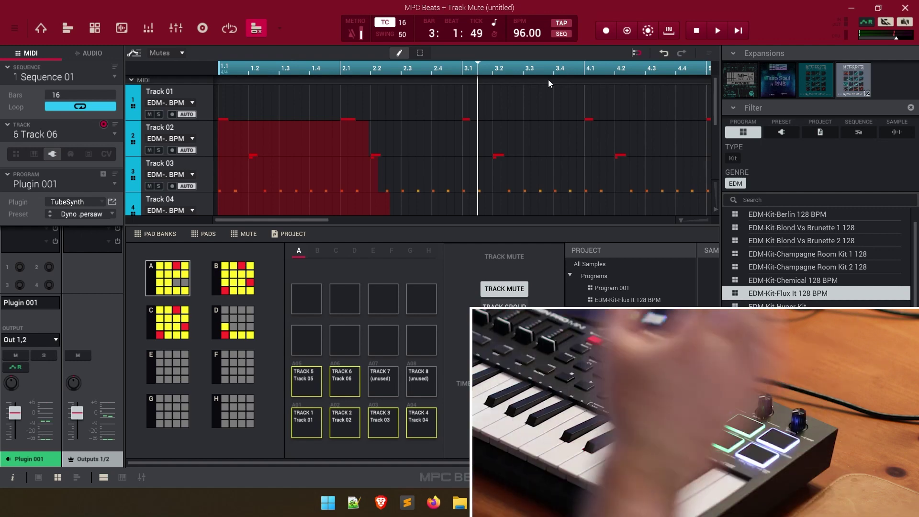
{"action": "scroll", "coordinate": [627, 134], "scroll_direction": "down", "scroll_amount": 3}
{"action": "scroll", "coordinate": [609, 165], "scroll_direction": "up", "scroll_amount": 3}
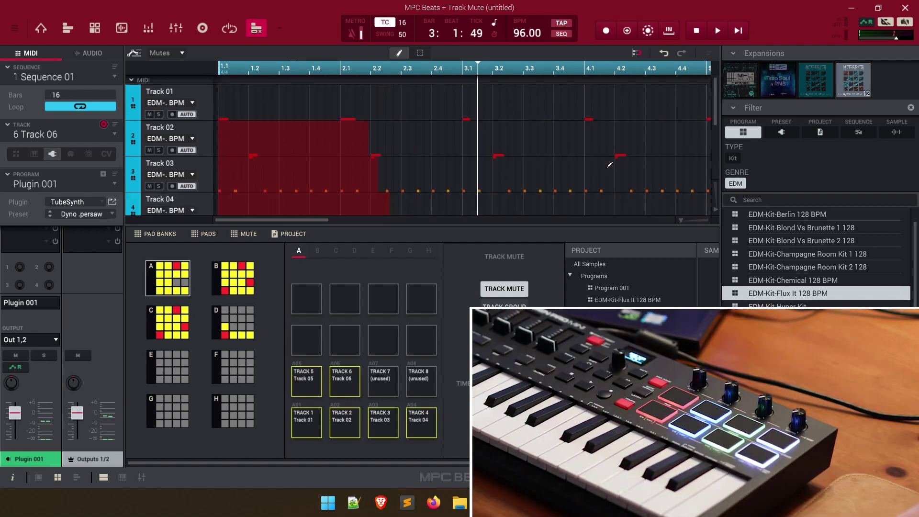
{"action": "left_click", "coordinate": [710, 30]}
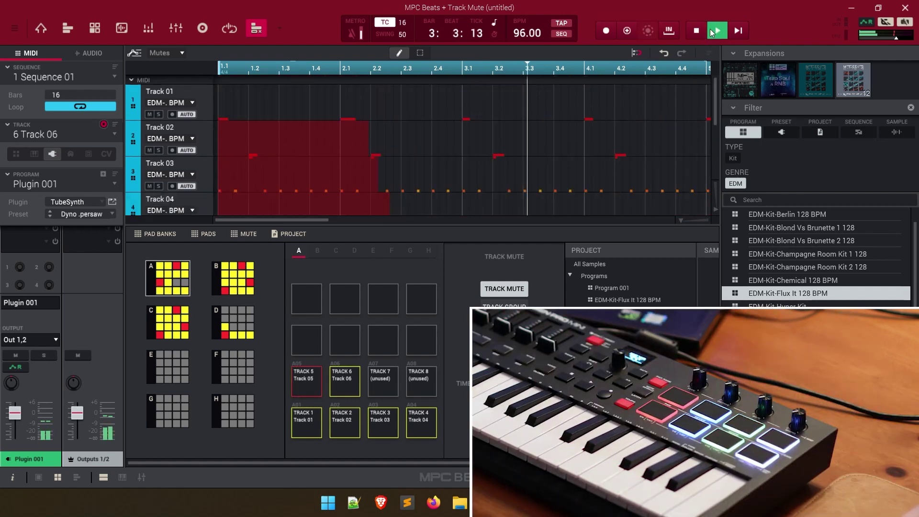
{"action": "left_click", "coordinate": [712, 32]}
{"action": "left_click", "coordinate": [738, 32]}
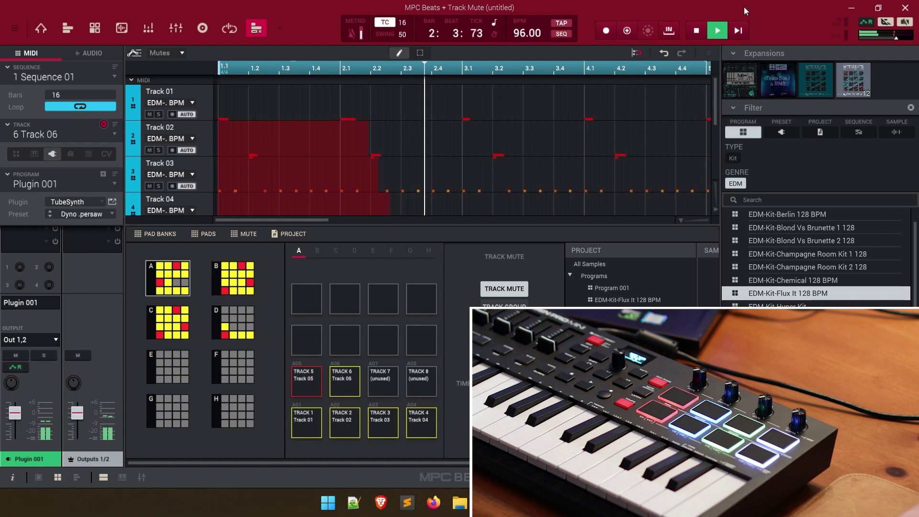
{"action": "left_click", "coordinate": [697, 32]}
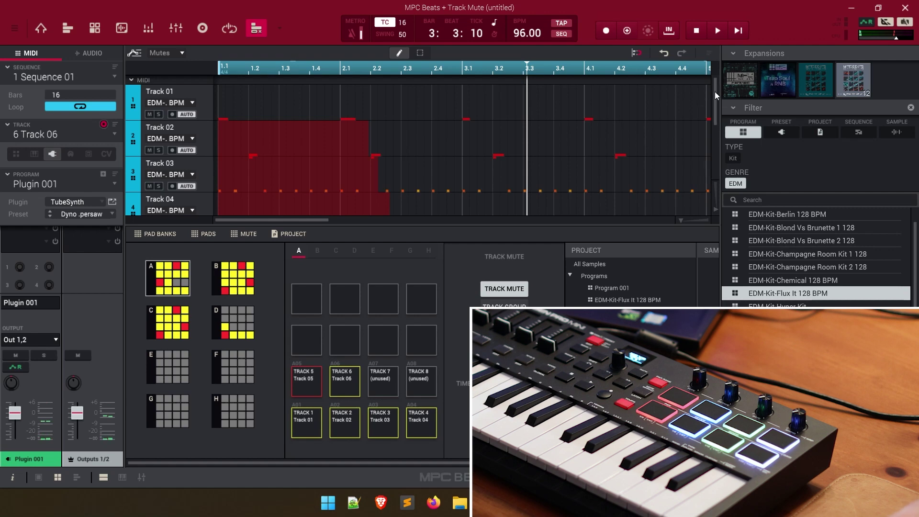
{"action": "mouse_move", "coordinate": [715, 91]}
{"action": "left_mouse_down"}
{"action": "mouse_move", "coordinate": [716, 168]}
{"action": "mouse_move", "coordinate": [715, 81]}
{"action": "left_mouse_up"}
{"action": "mouse_move", "coordinate": [715, 99]}
{"action": "left_mouse_down"}
{"action": "mouse_move", "coordinate": [709, 173]}
{"action": "mouse_move", "coordinate": [711, 87]}
{"action": "left_mouse_up"}
{"action": "left_click", "coordinate": [14, 27]}
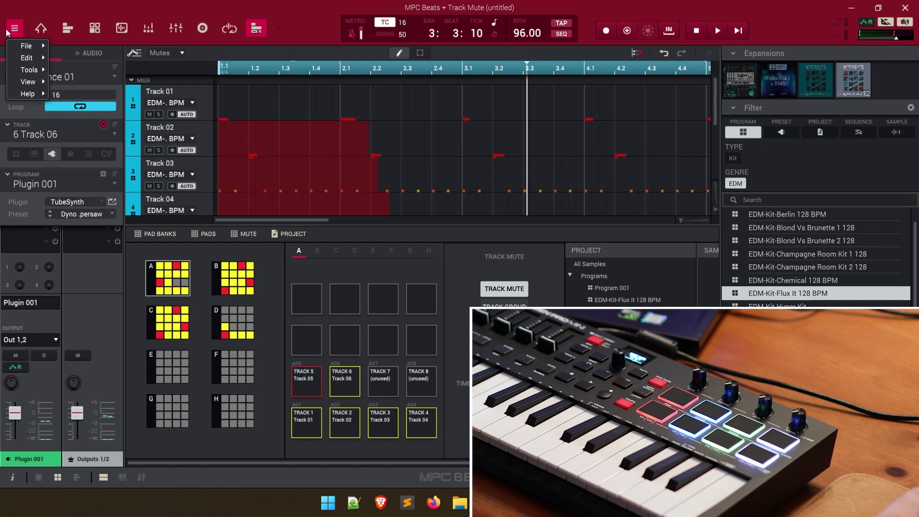
{"action": "mouse_move", "coordinate": [41, 46]}
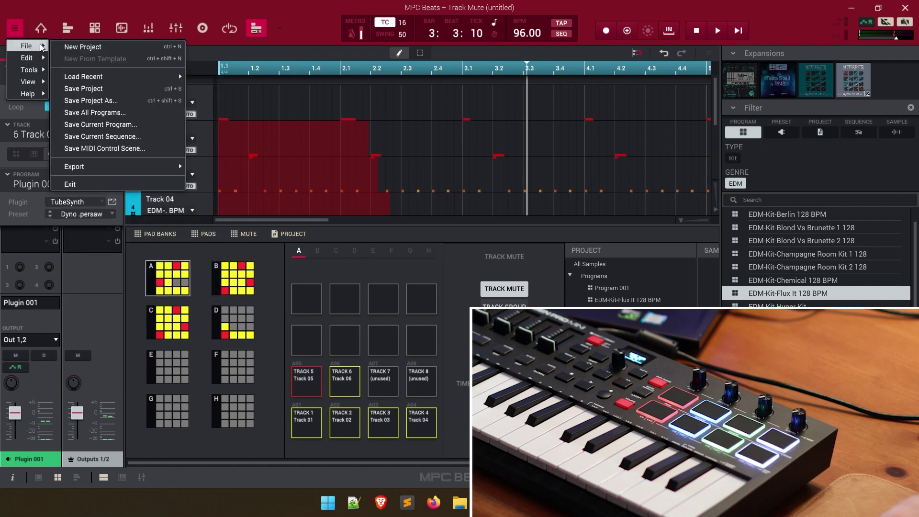
{"action": "left_click", "coordinate": [14, 27]}
{"action": "left_click", "coordinate": [14, 27]}
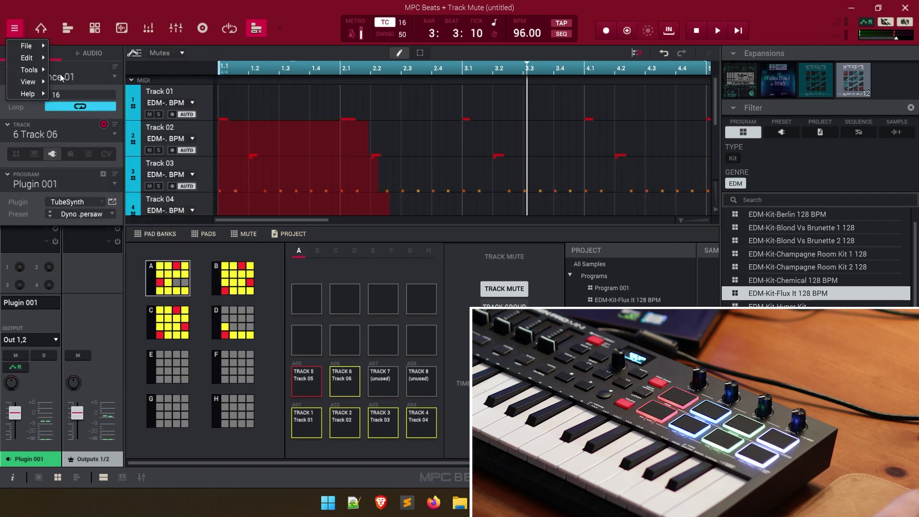
{"action": "mouse_move", "coordinate": [29, 46]}
{"action": "mouse_move", "coordinate": [123, 167]}
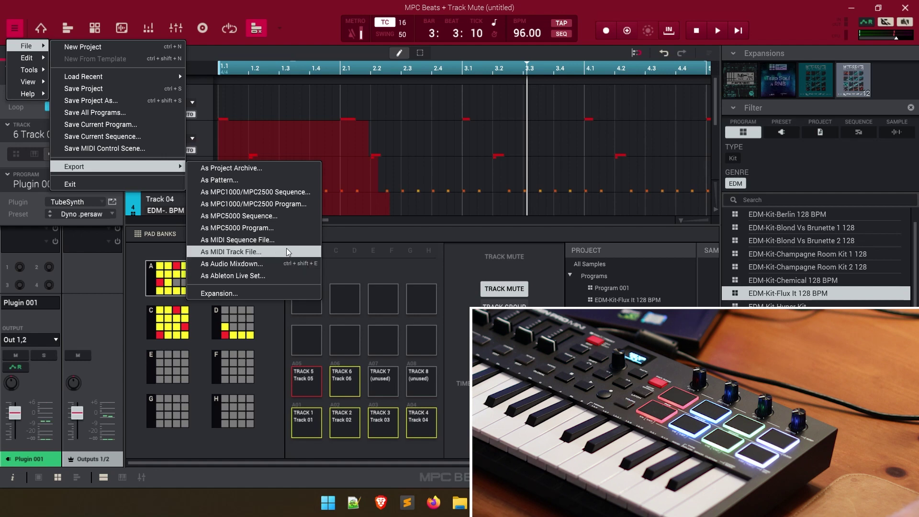
{"action": "left_click", "coordinate": [610, 8]}
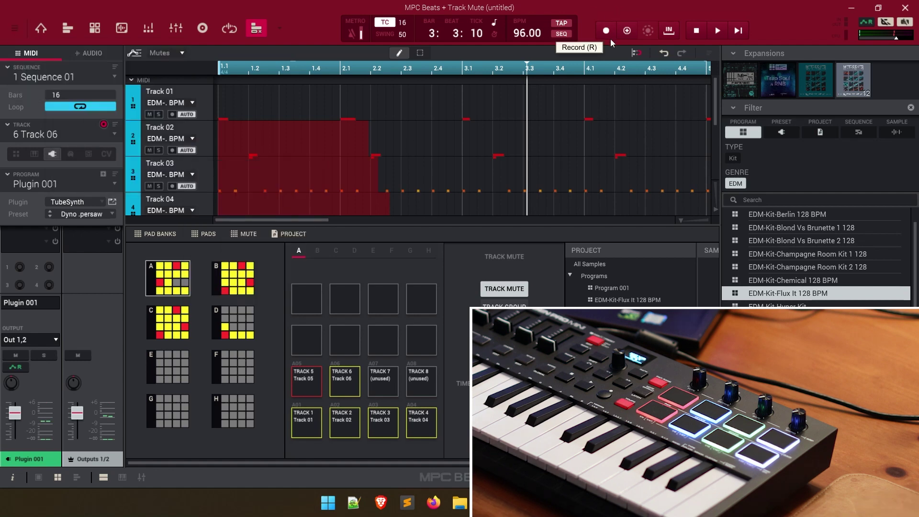